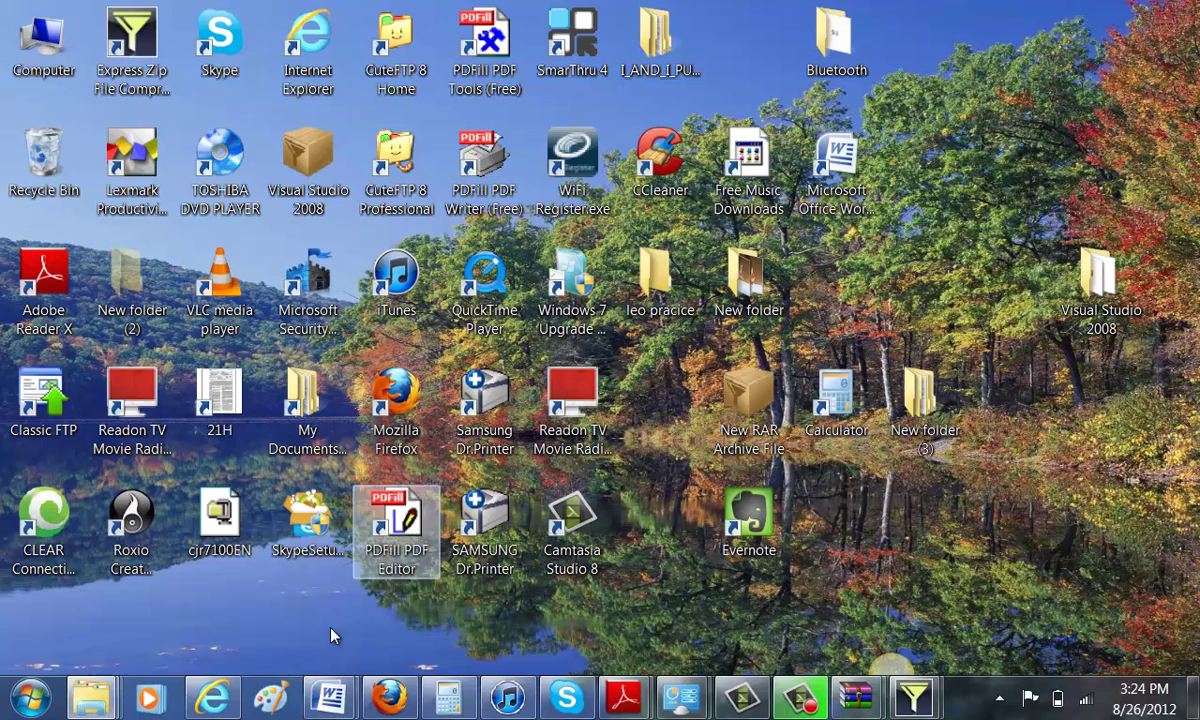
# Switch to Internet Explorer and load the https version of google.com.
pyautogui.click(237, 700)
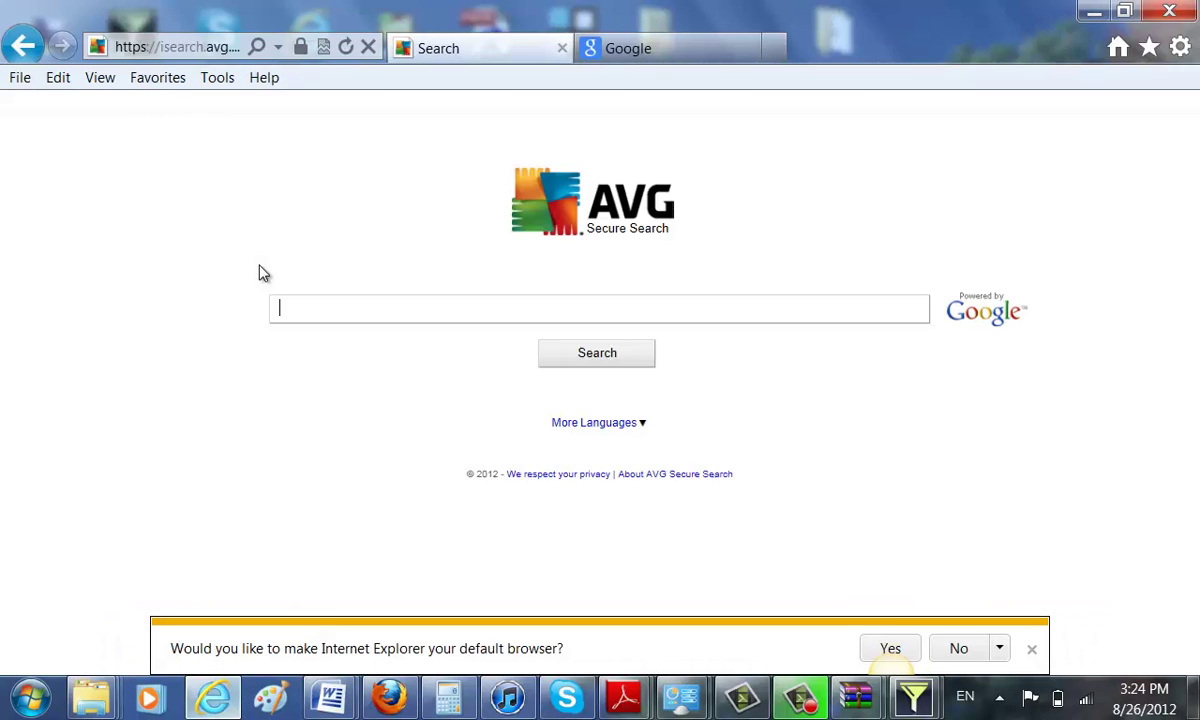
pyautogui.click(218, 40)
pyautogui.write('google.com/')
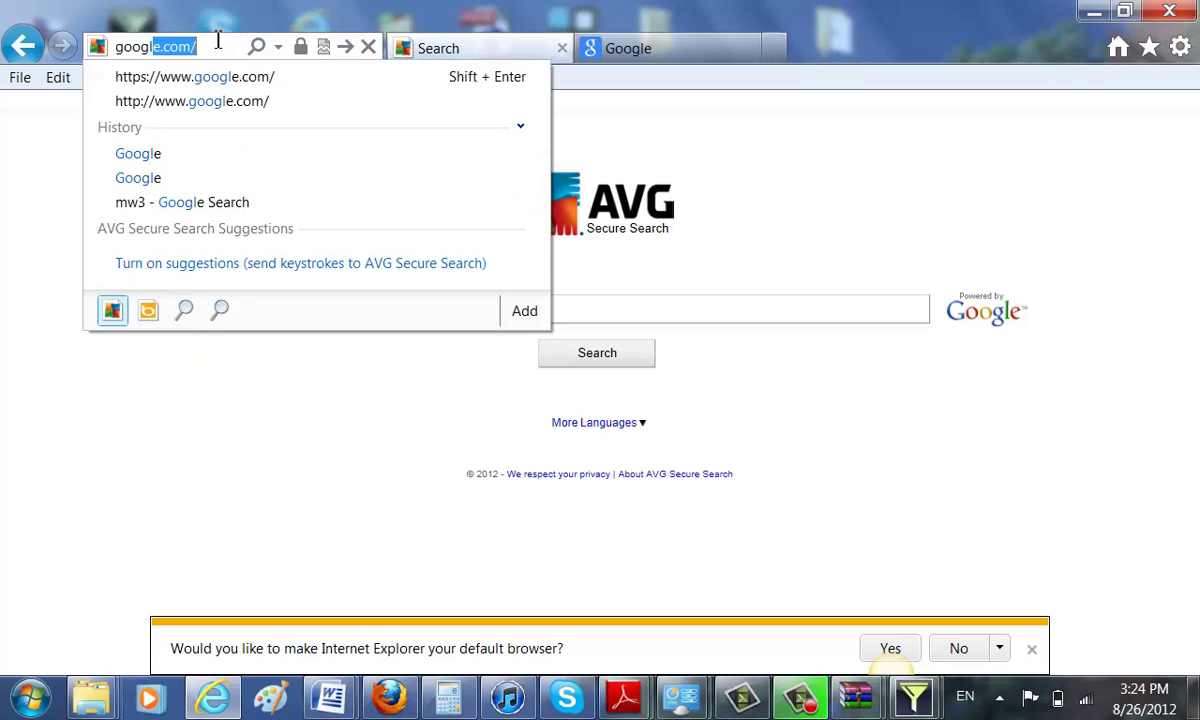
pyautogui.click(243, 77)
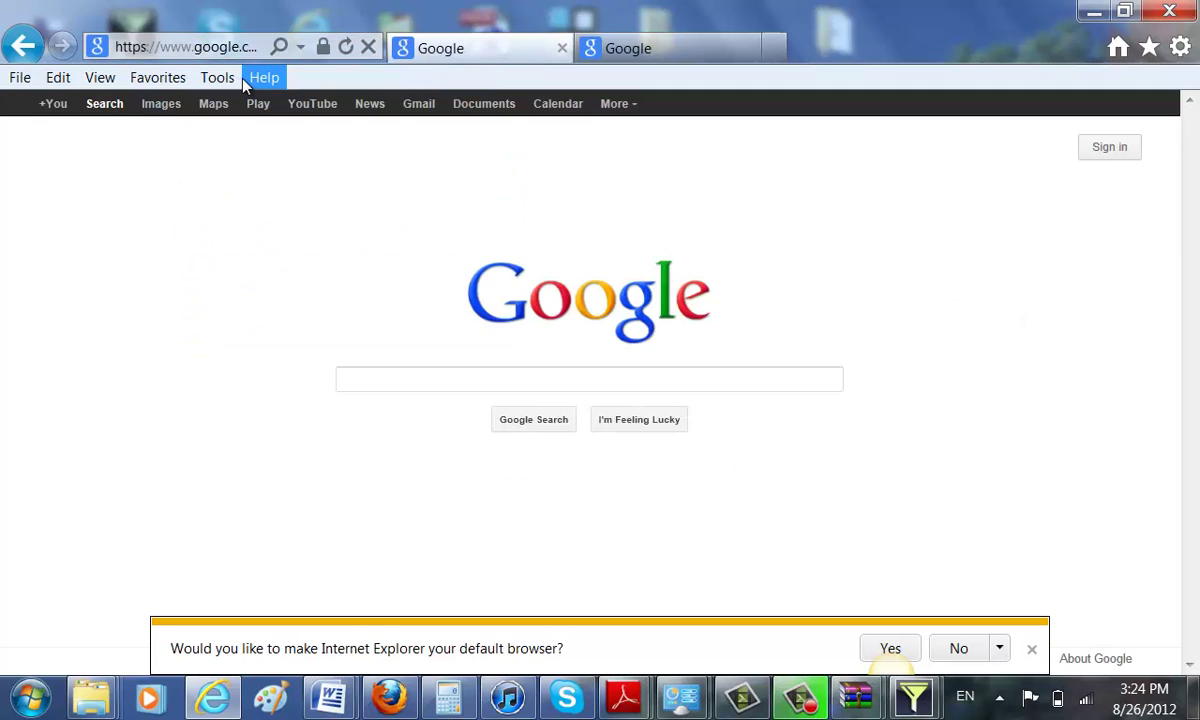
# Search Google for "winrar download", open the Soft32 WinRAR download result, and minimize the browser after viewing it.
pyautogui.write('win')
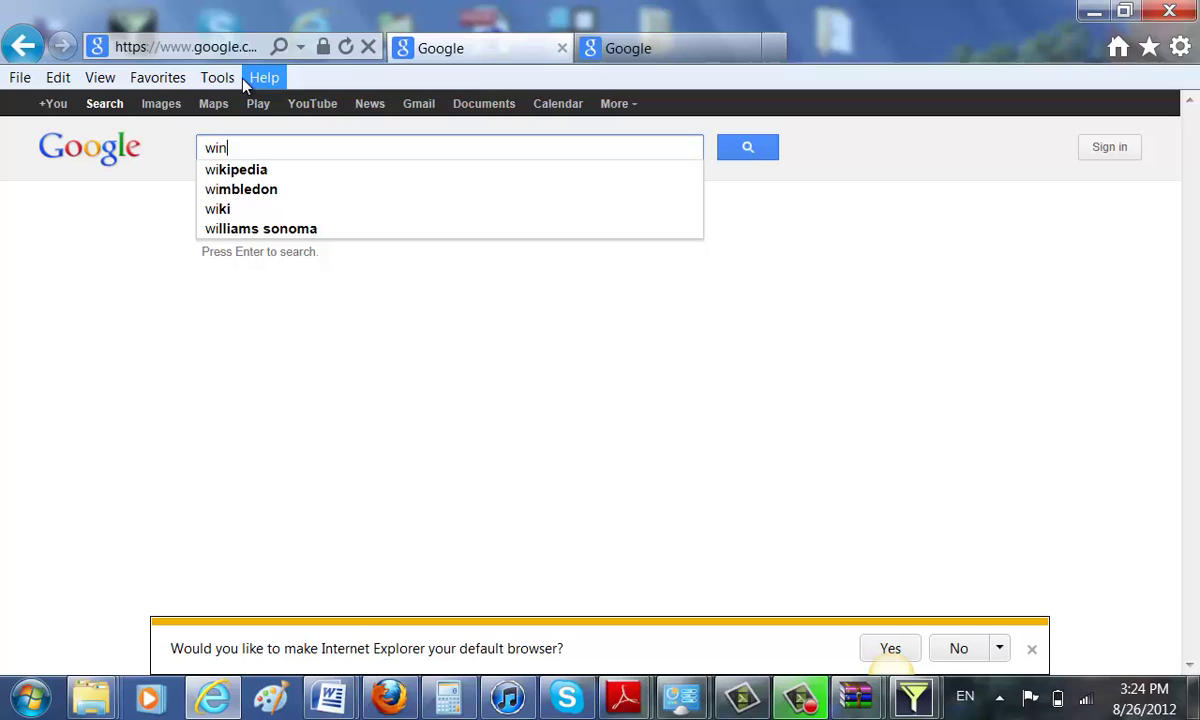
pyautogui.write(' rar')
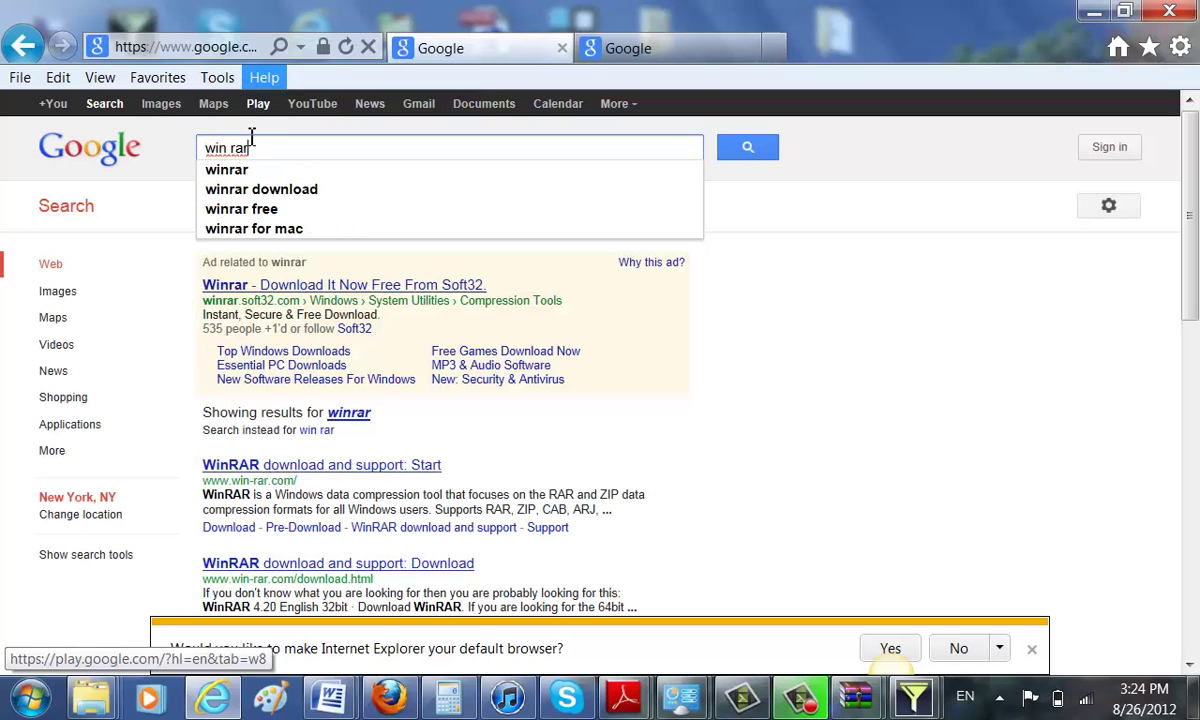
pyautogui.click(258, 190)
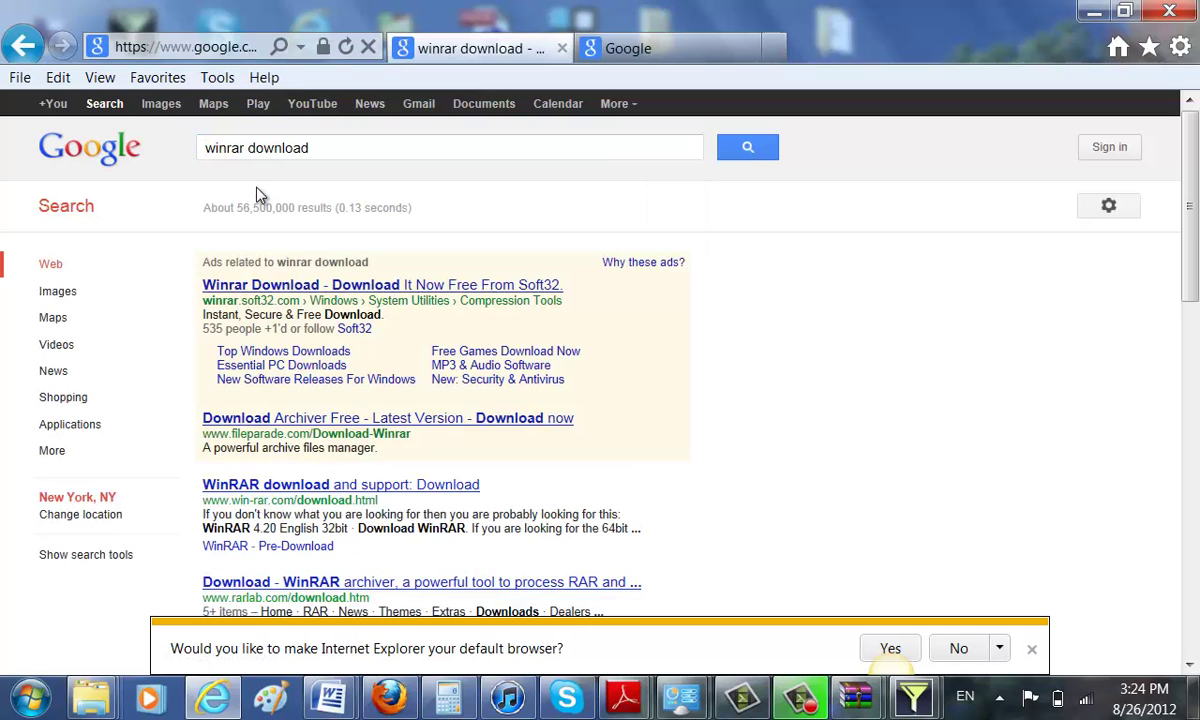
pyautogui.click(303, 287)
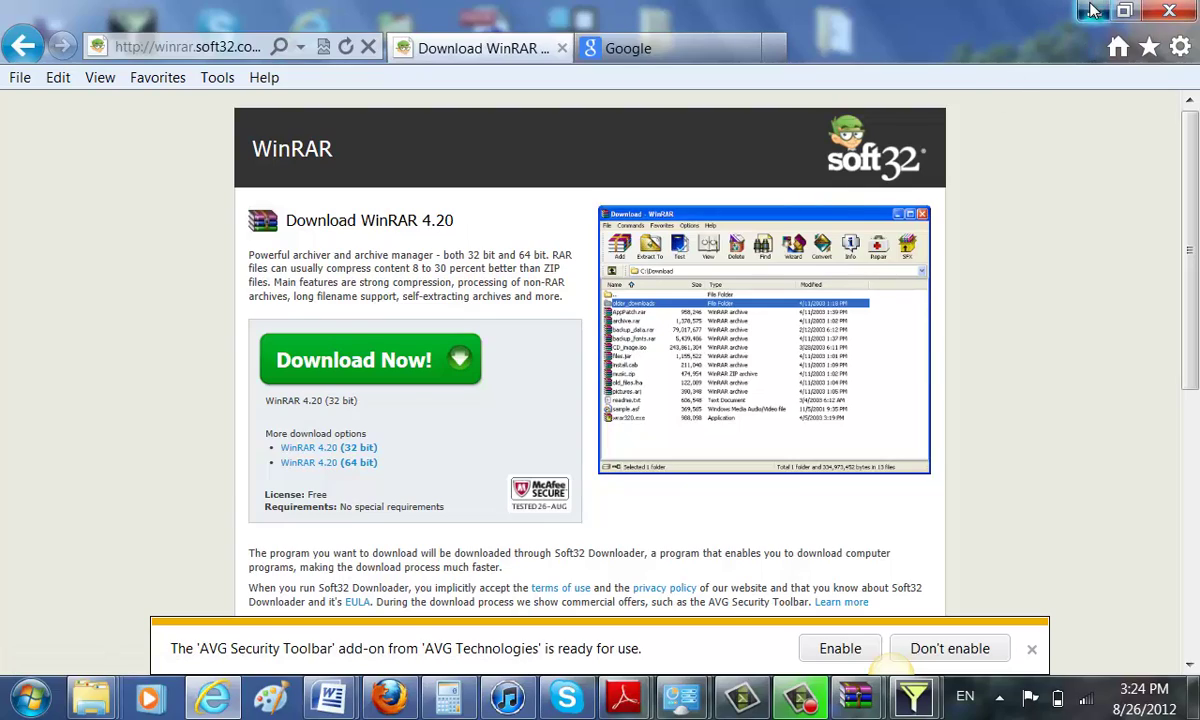
pyautogui.click(1090, 13)
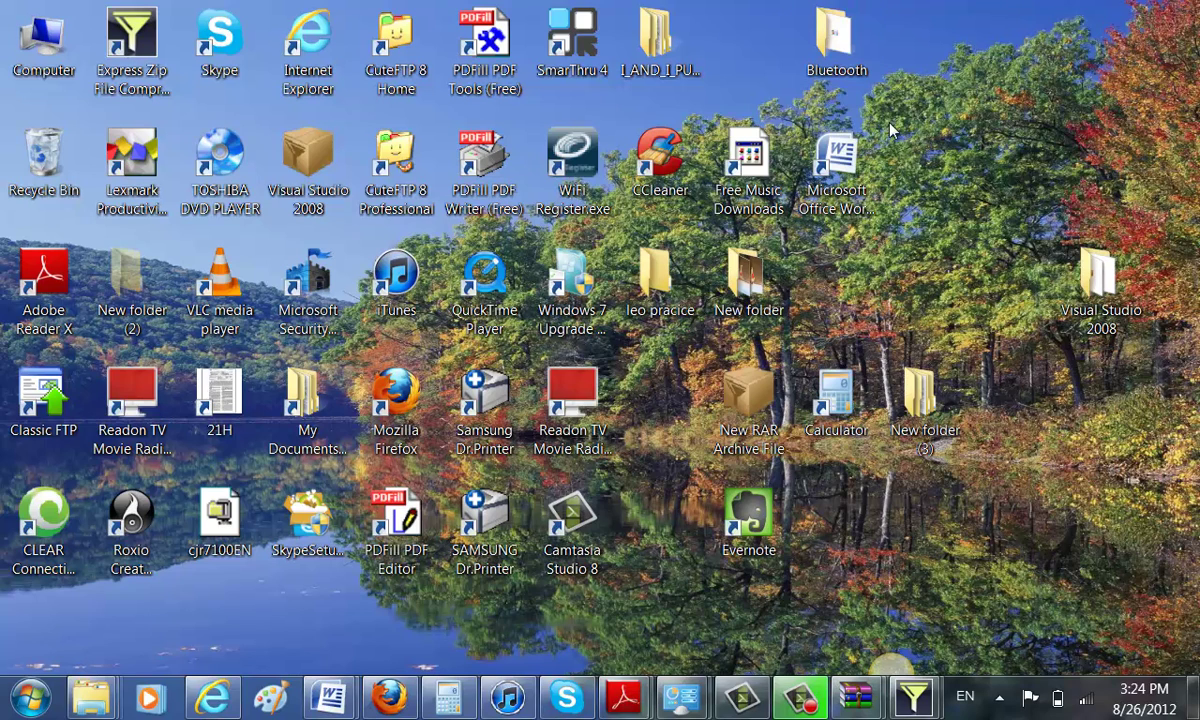
# Open the I_AND_I_PUBLISHING folder from the desktop and go from there to the Pictures library.
pyautogui.doubleClick(641, 50)
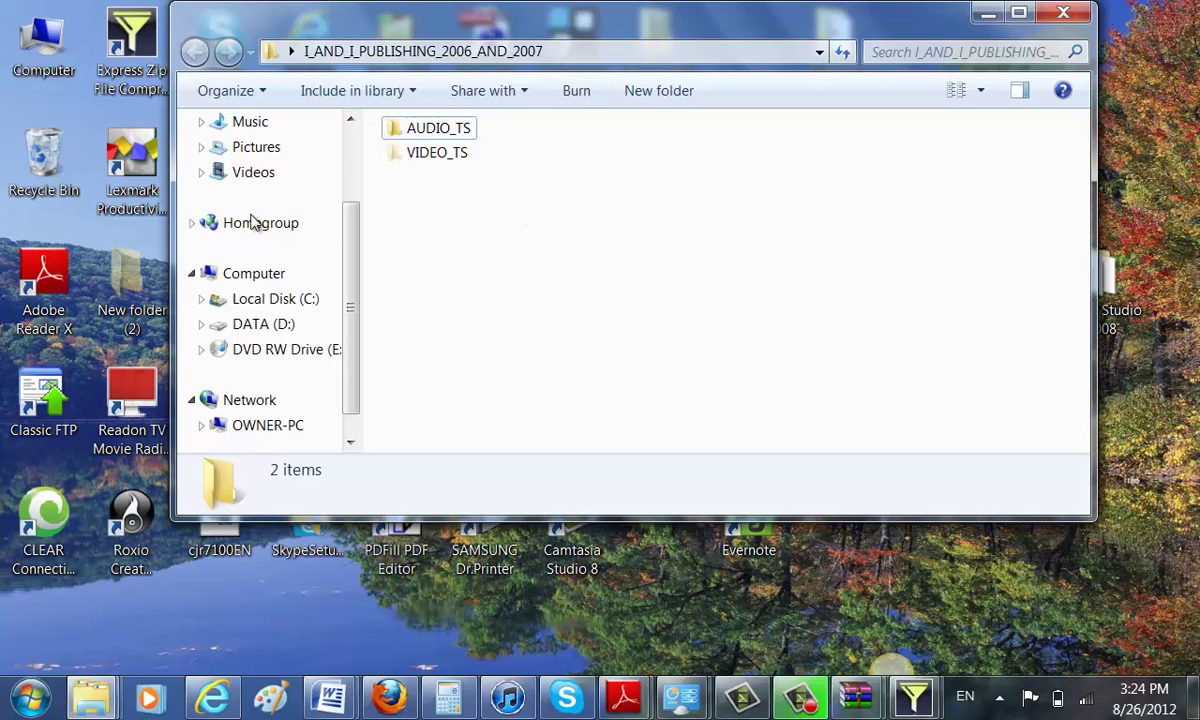
pyautogui.click(247, 147)
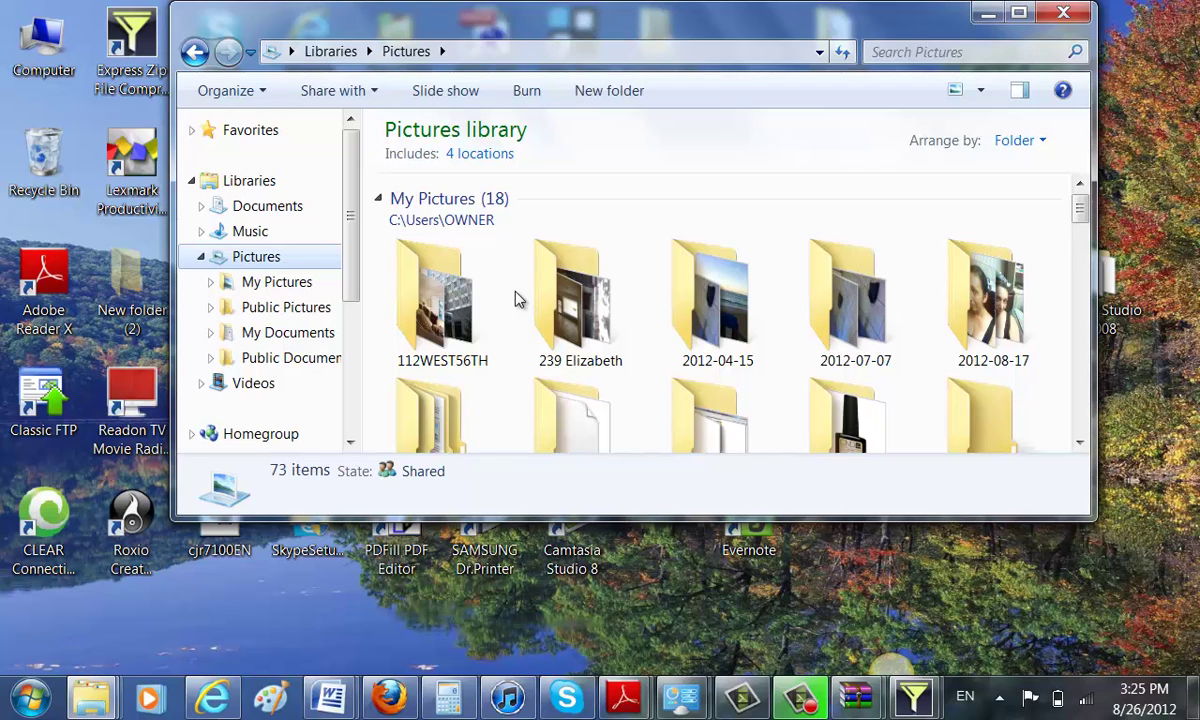
pyautogui.scroll(-3, 518, 298)
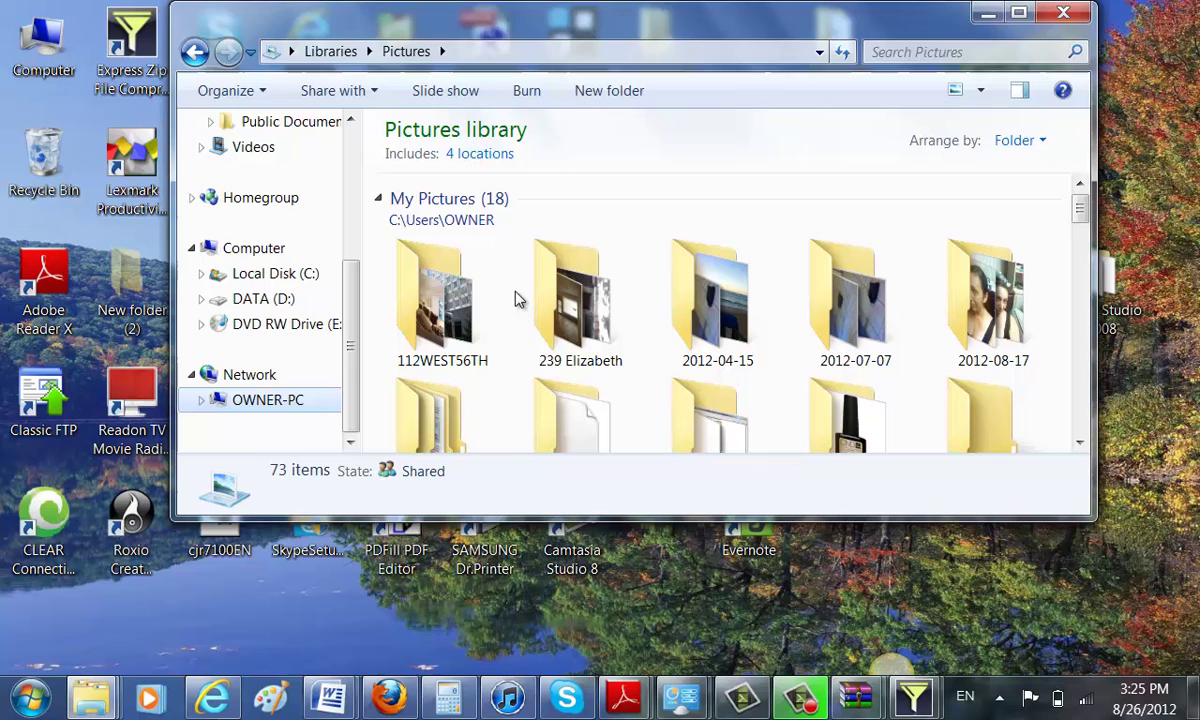
pyautogui.scroll(-1, 1020, 250)
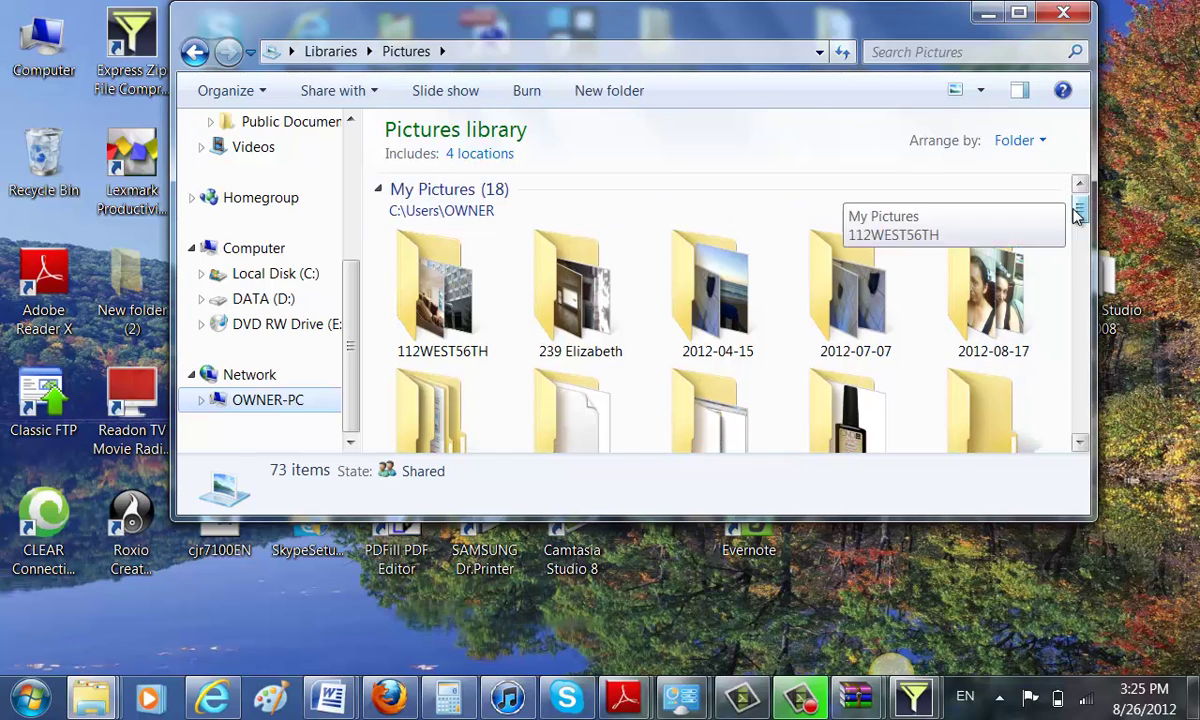
# Select everything in the Pictures library and check the combined size in its properties.
pyautogui.hotkey('ctrl', 'a')
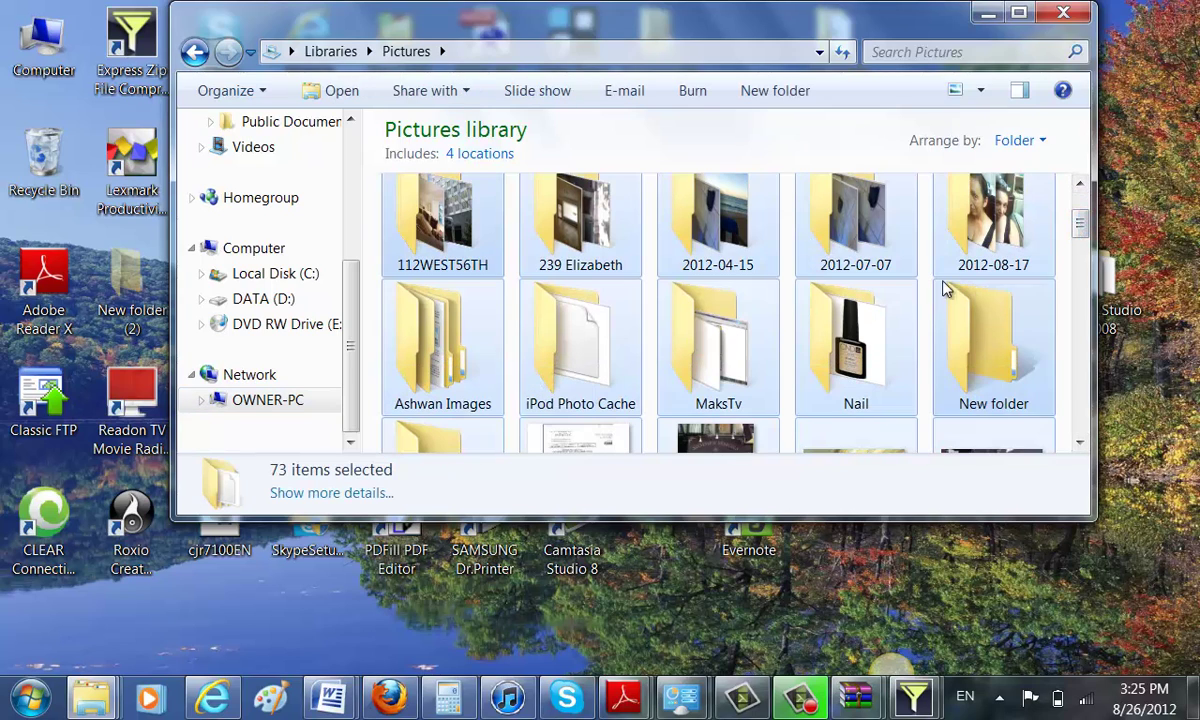
pyautogui.rightClick(777, 309)
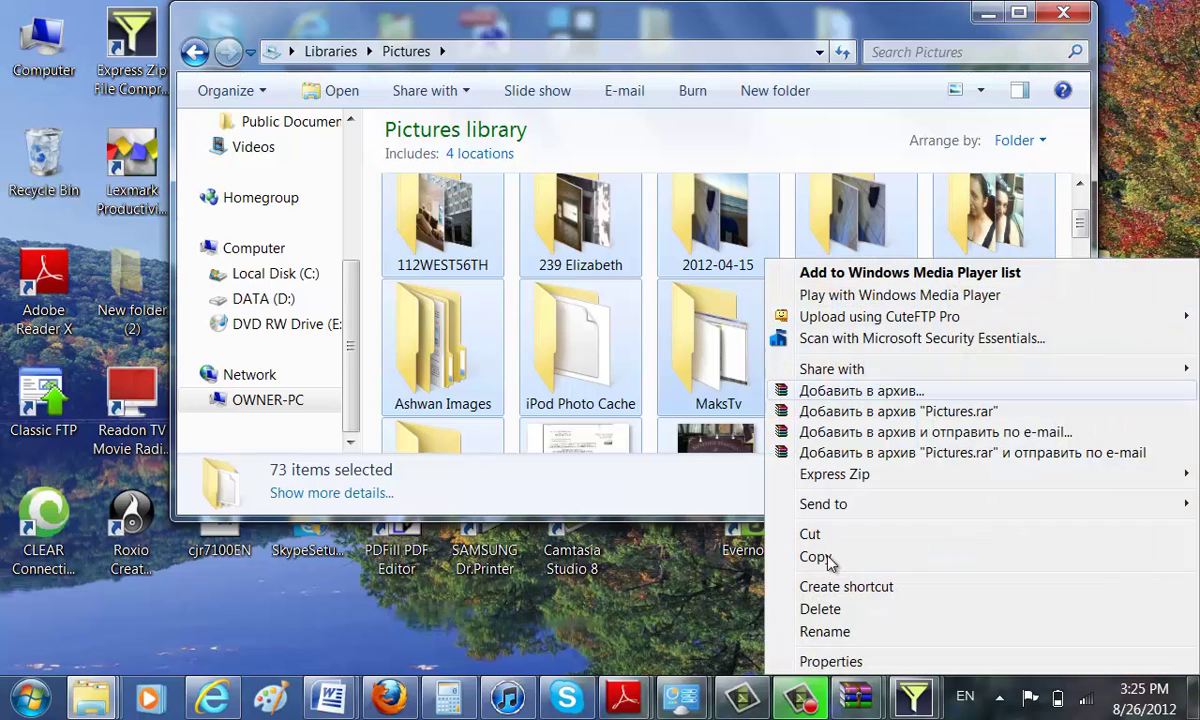
pyautogui.click(830, 661)
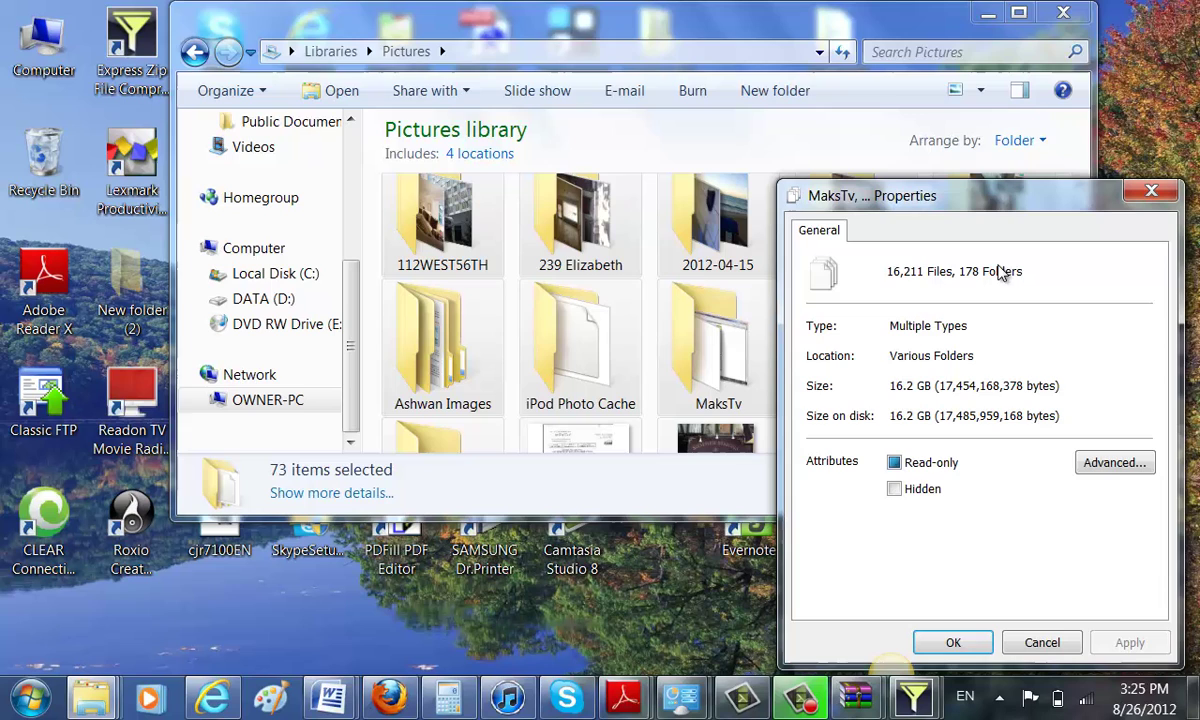
pyautogui.click(1151, 191)
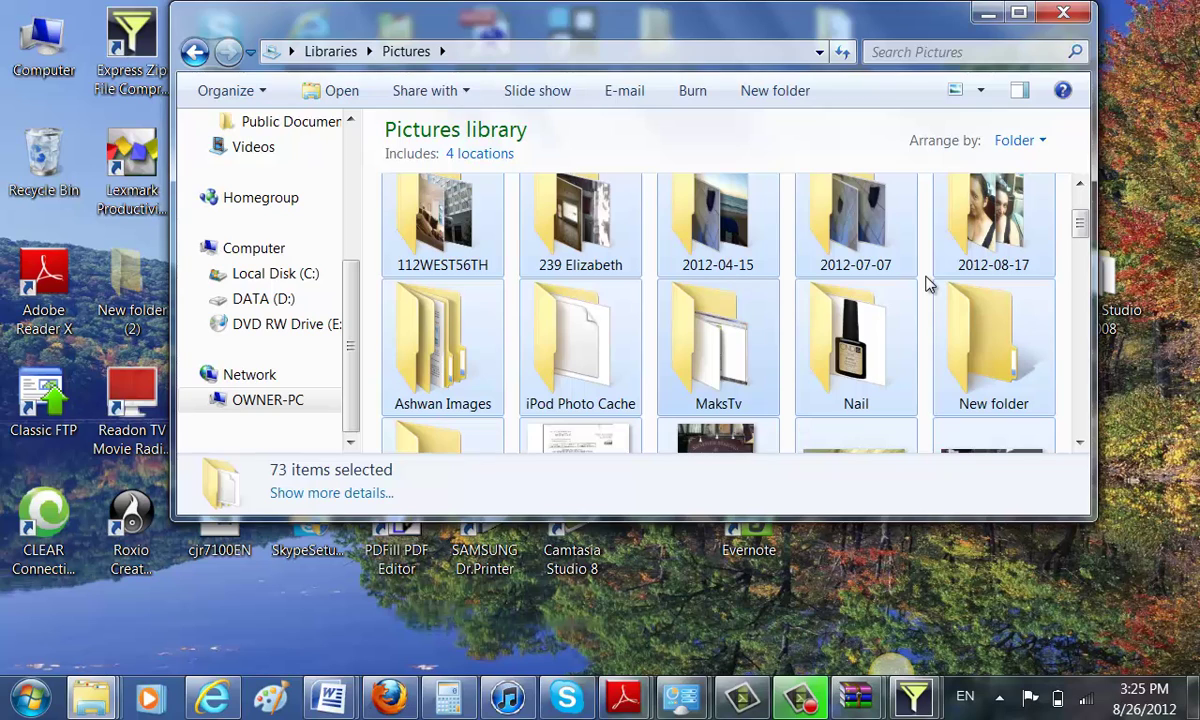
# Add all items in the Pictures library to a locked archive named Pictures.rar, using RAR format and Normal compression.
pyautogui.rightClick(787, 257)
pyautogui.click(705, 263)
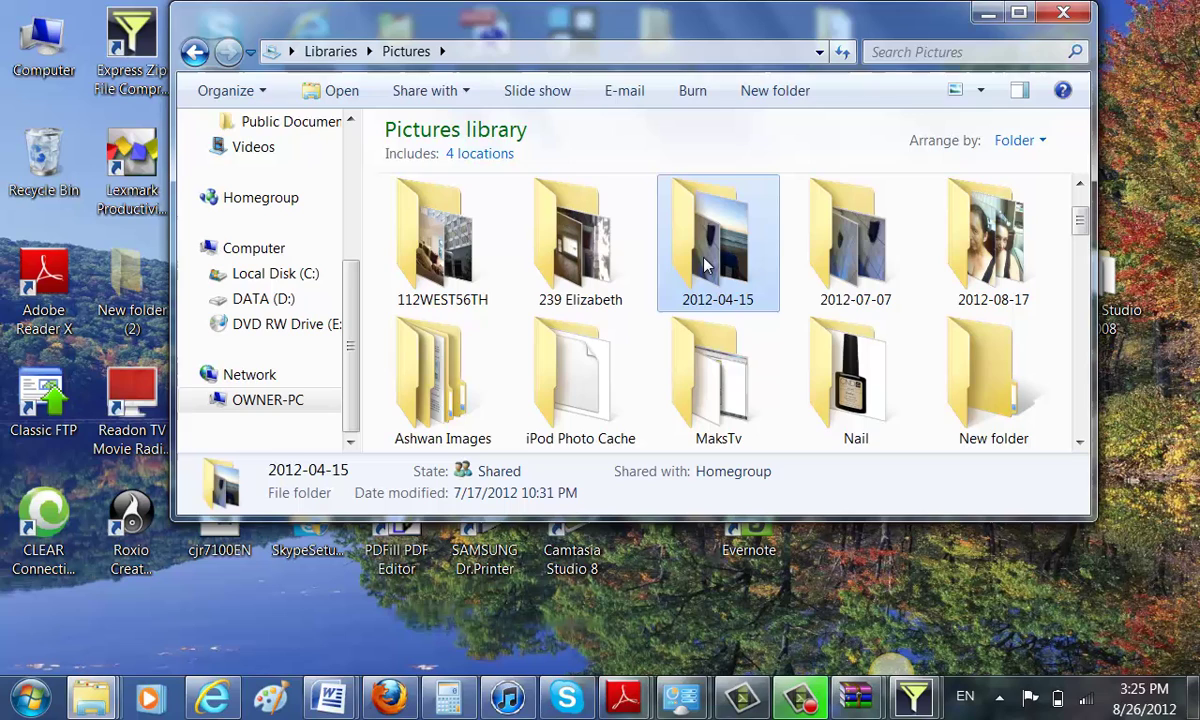
pyautogui.hotkey('ctrl', 'a')
pyautogui.rightClick(705, 263)
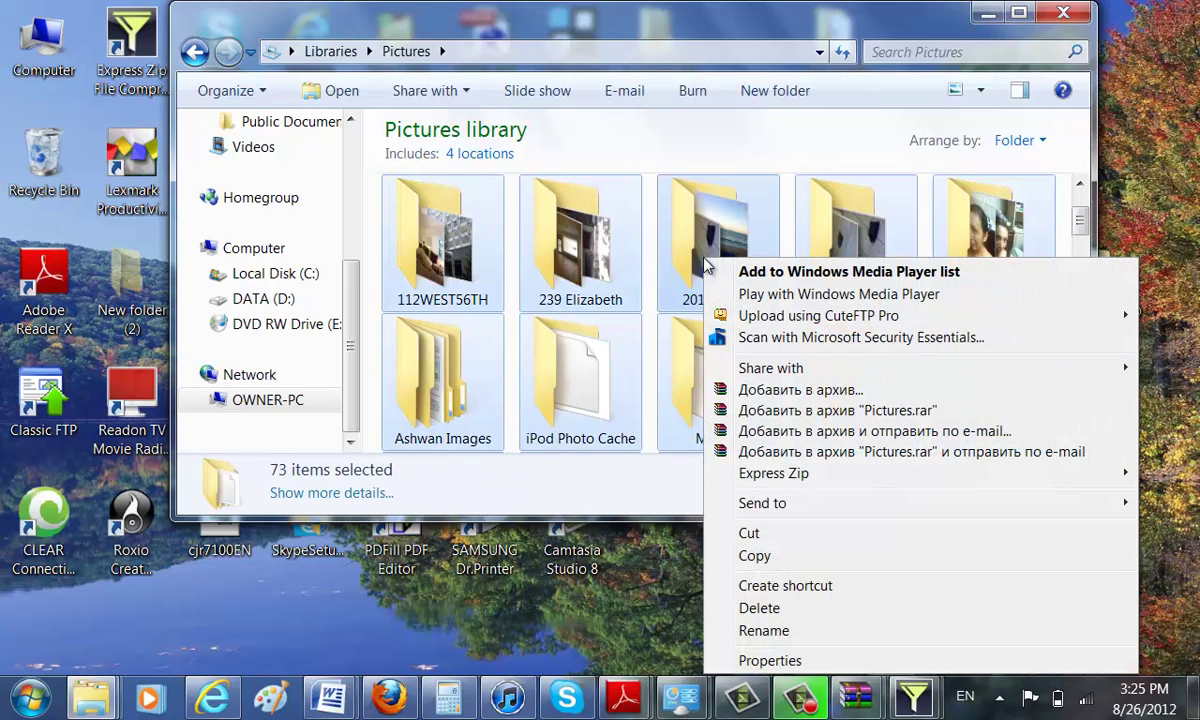
pyautogui.click(795, 392)
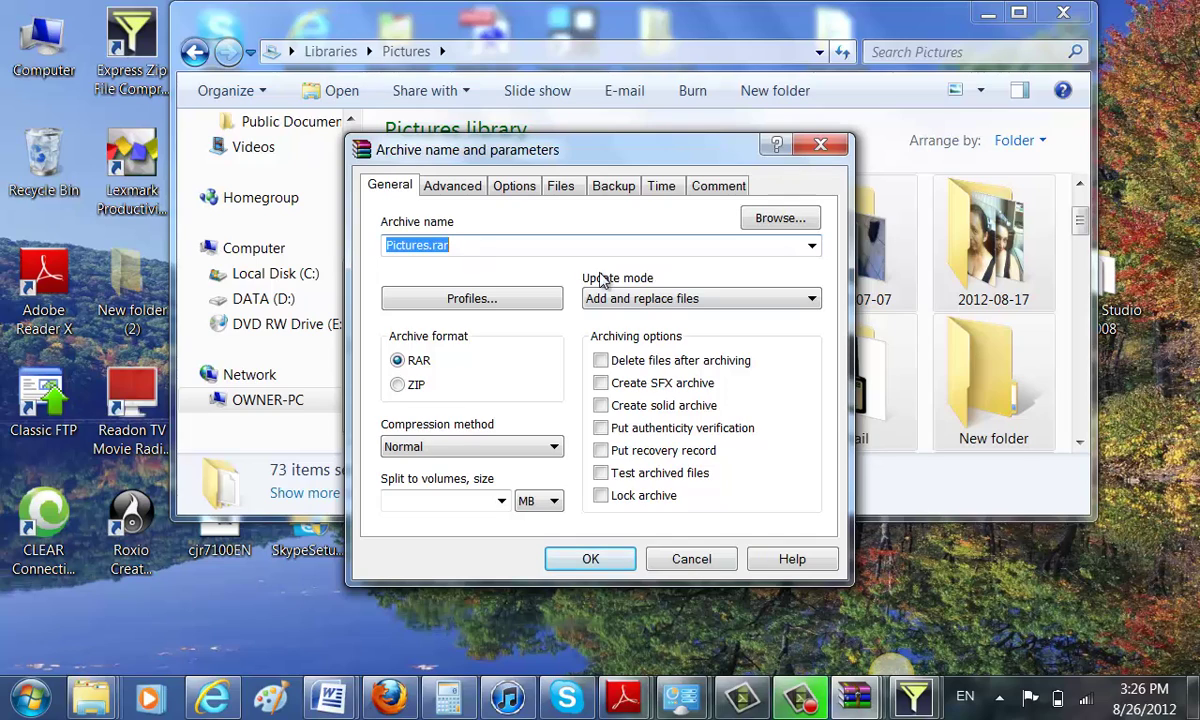
pyautogui.click(601, 498)
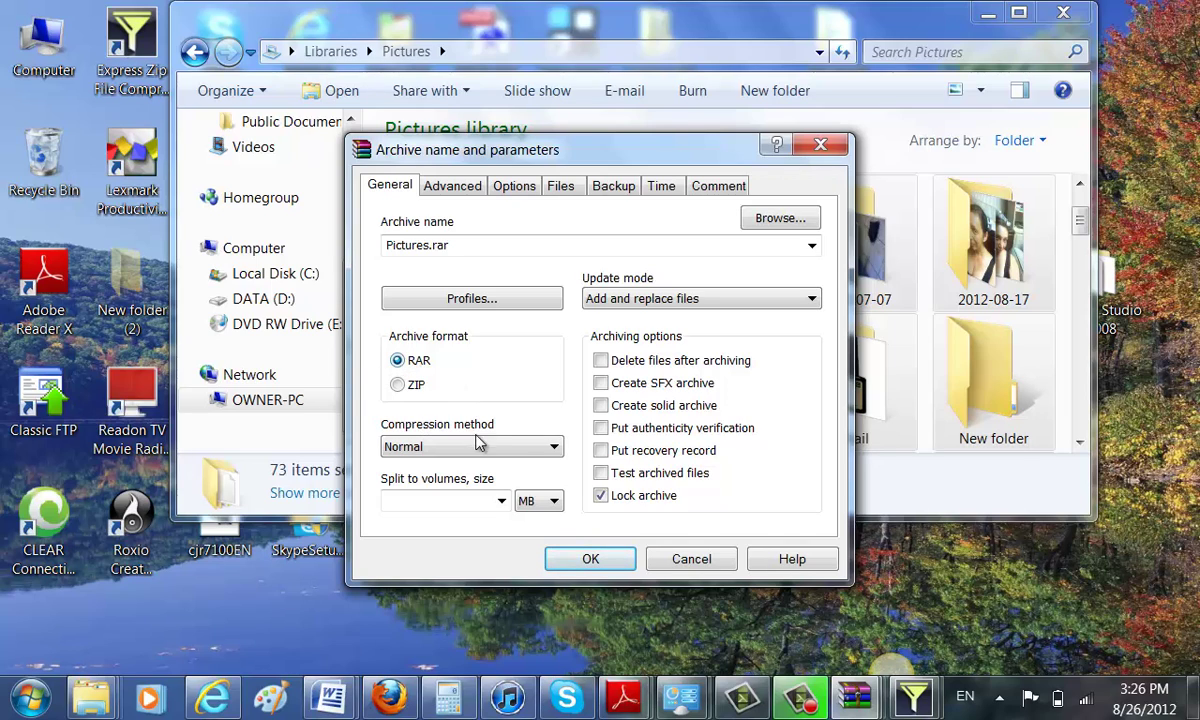
pyautogui.click(592, 560)
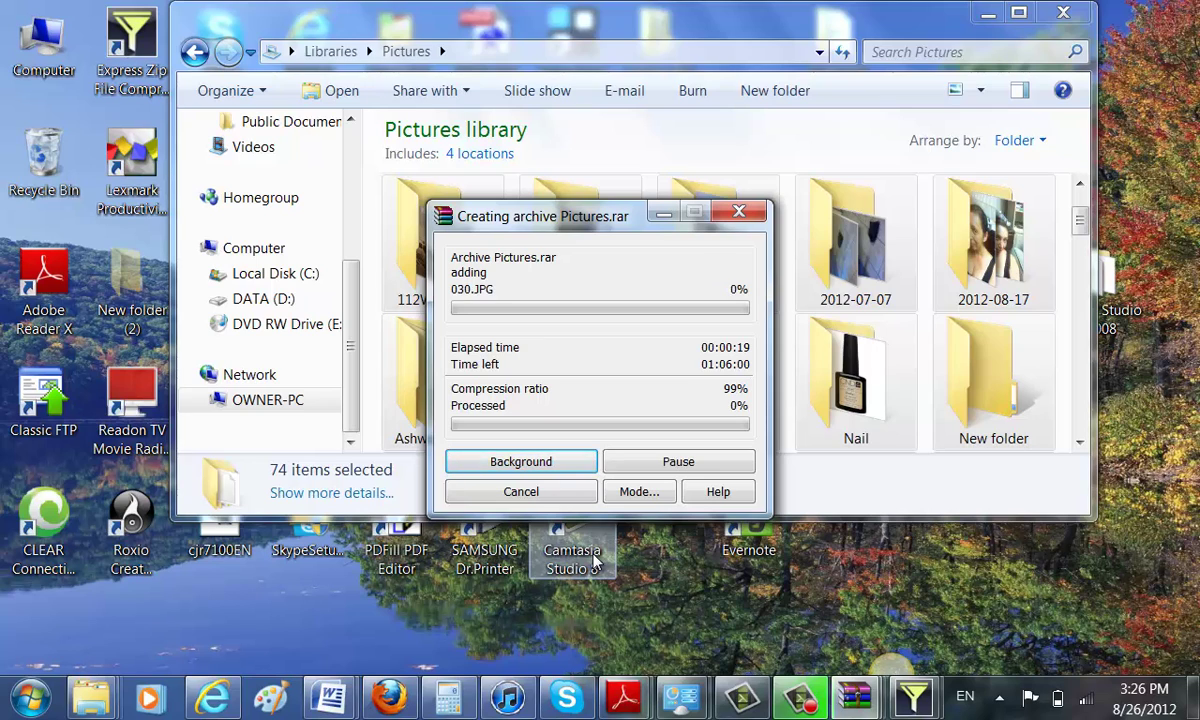
# Minimize the archive creation window and the Pictures library window while the archiving runs.
pyautogui.rightClick(660, 217)
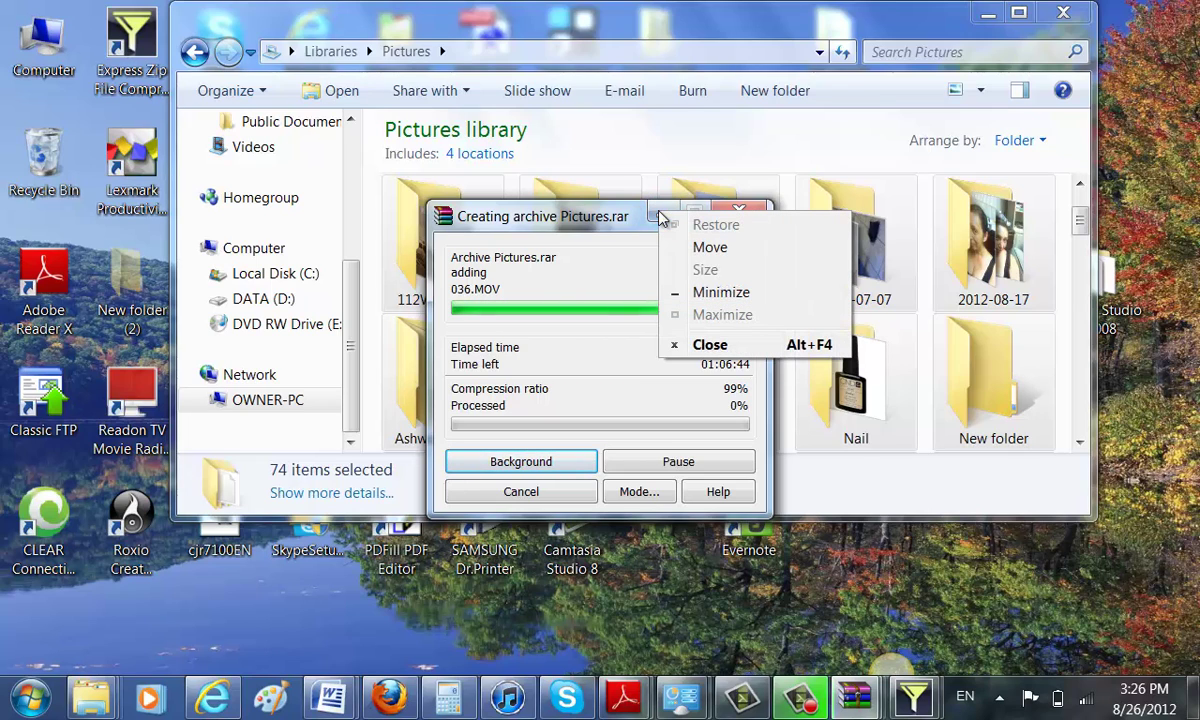
pyautogui.press('Escape')
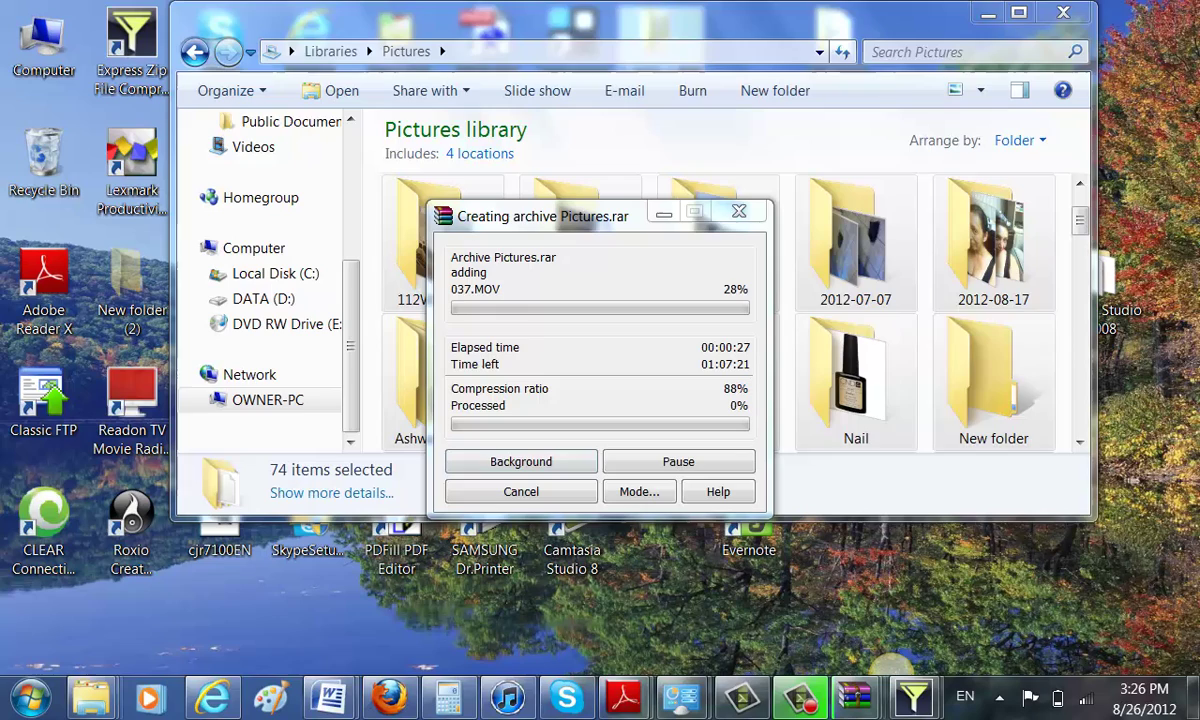
pyautogui.click(666, 216)
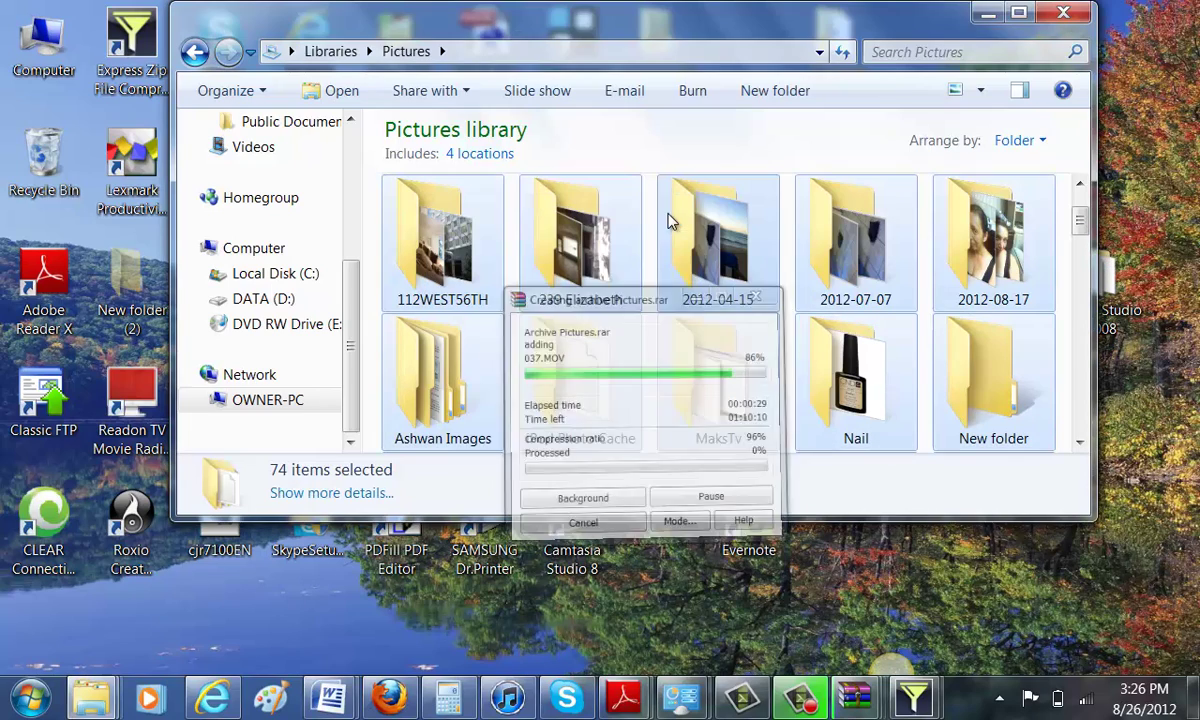
pyautogui.click(985, 12)
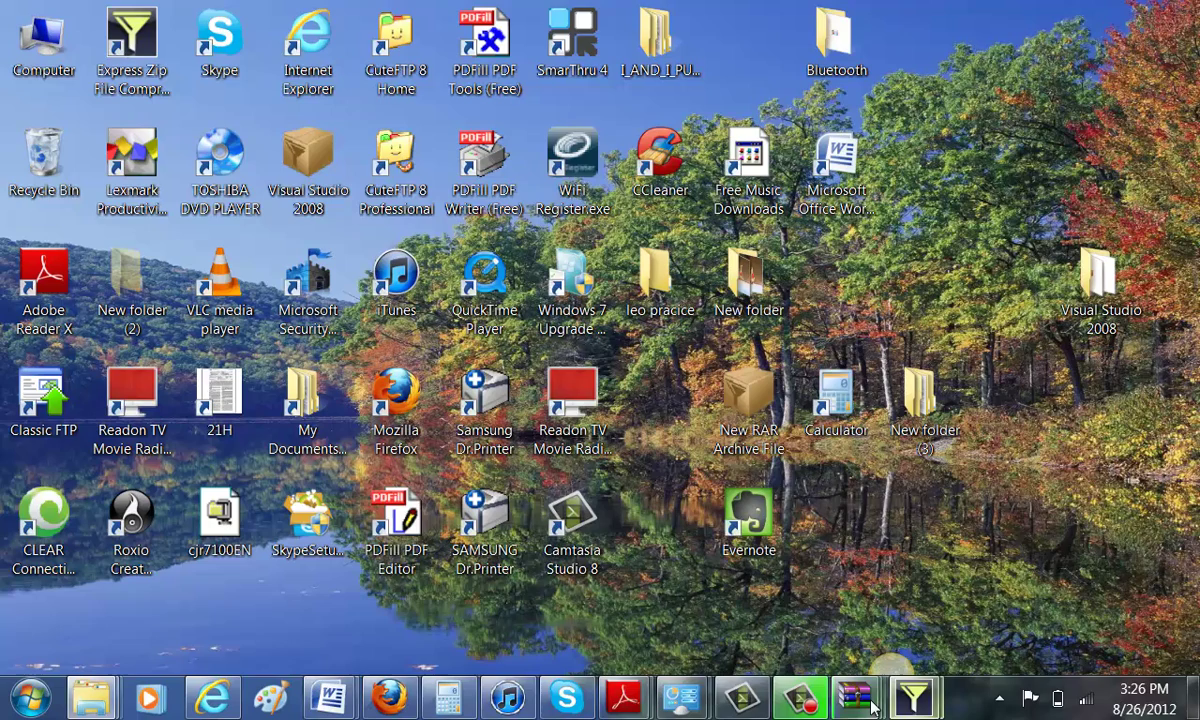
pyautogui.moveTo(857, 705)
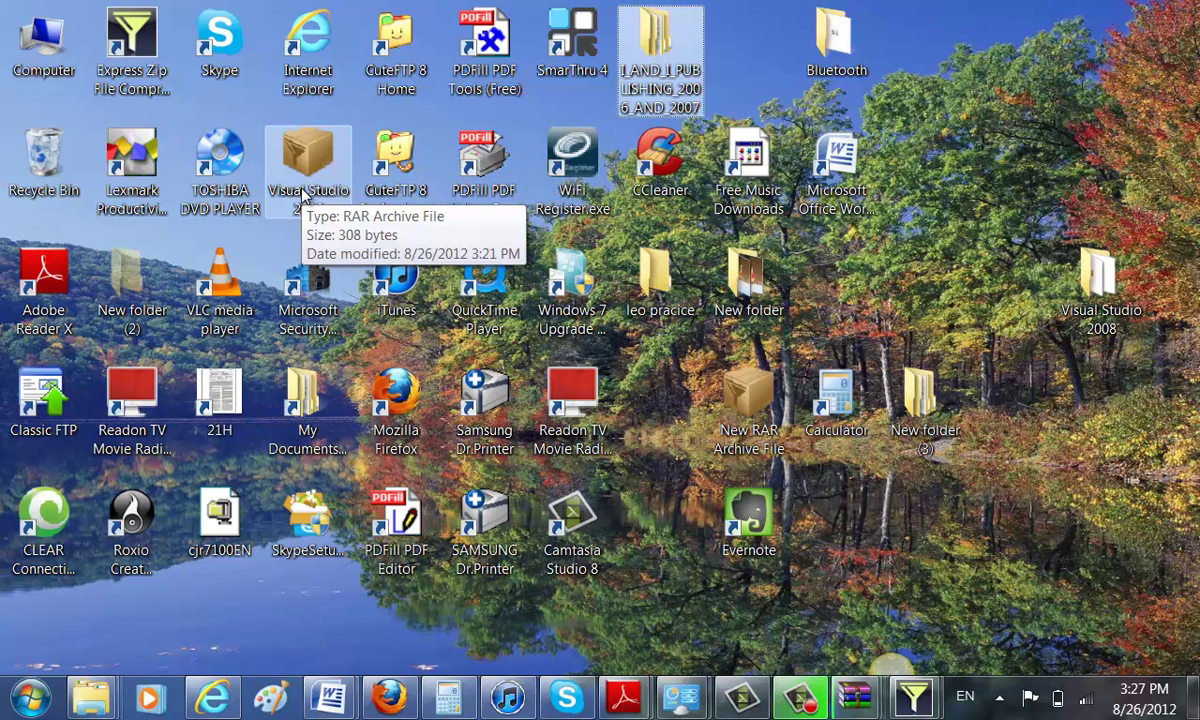
# Check the size of the Visual Studio 2008 folder on the desktop in its properties.
pyautogui.rightClick(1097, 290)
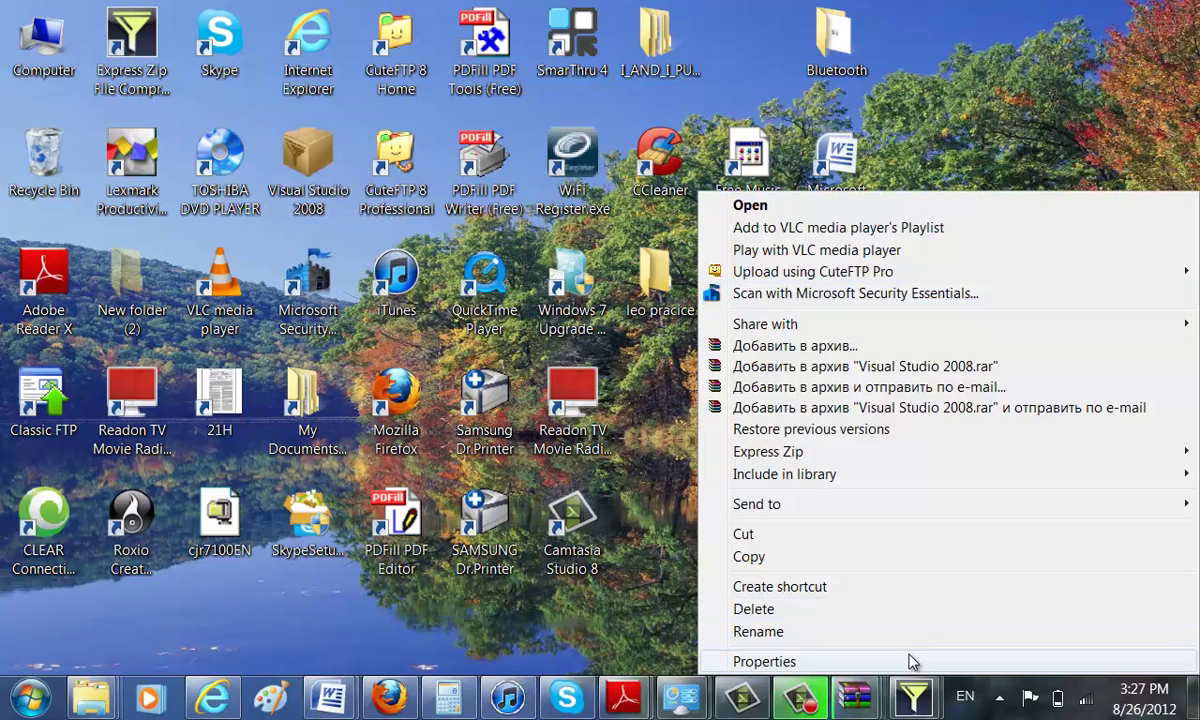
pyautogui.click(912, 661)
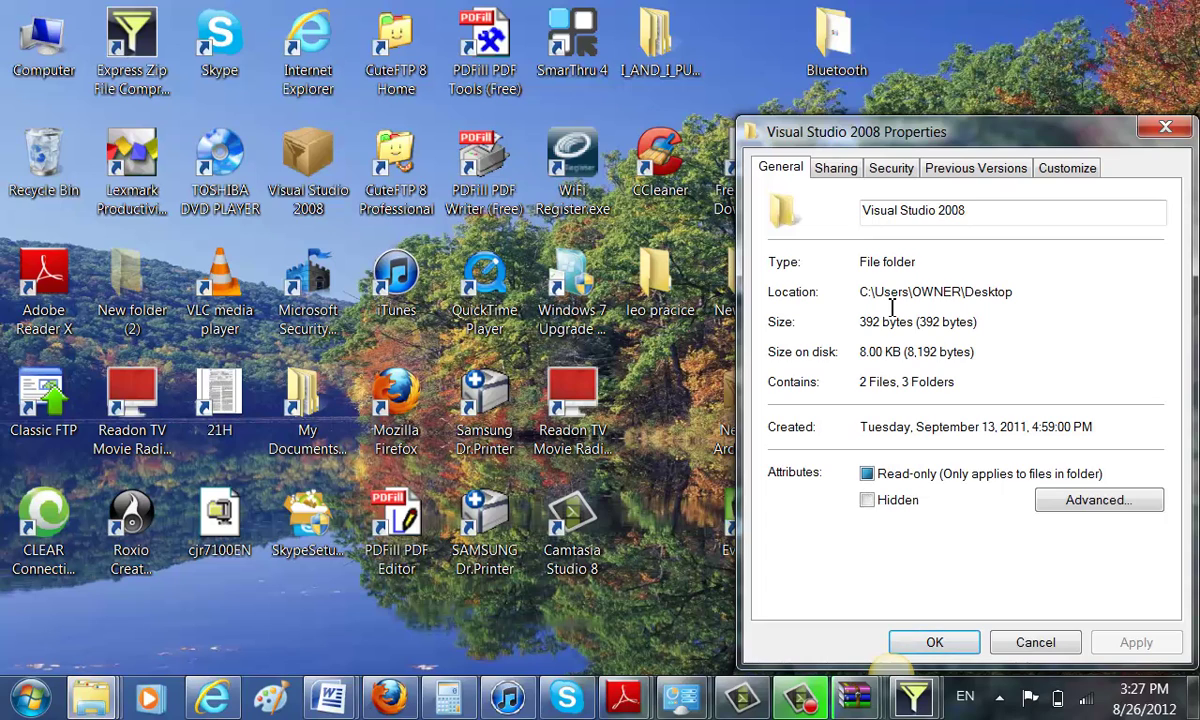
pyautogui.click(1165, 127)
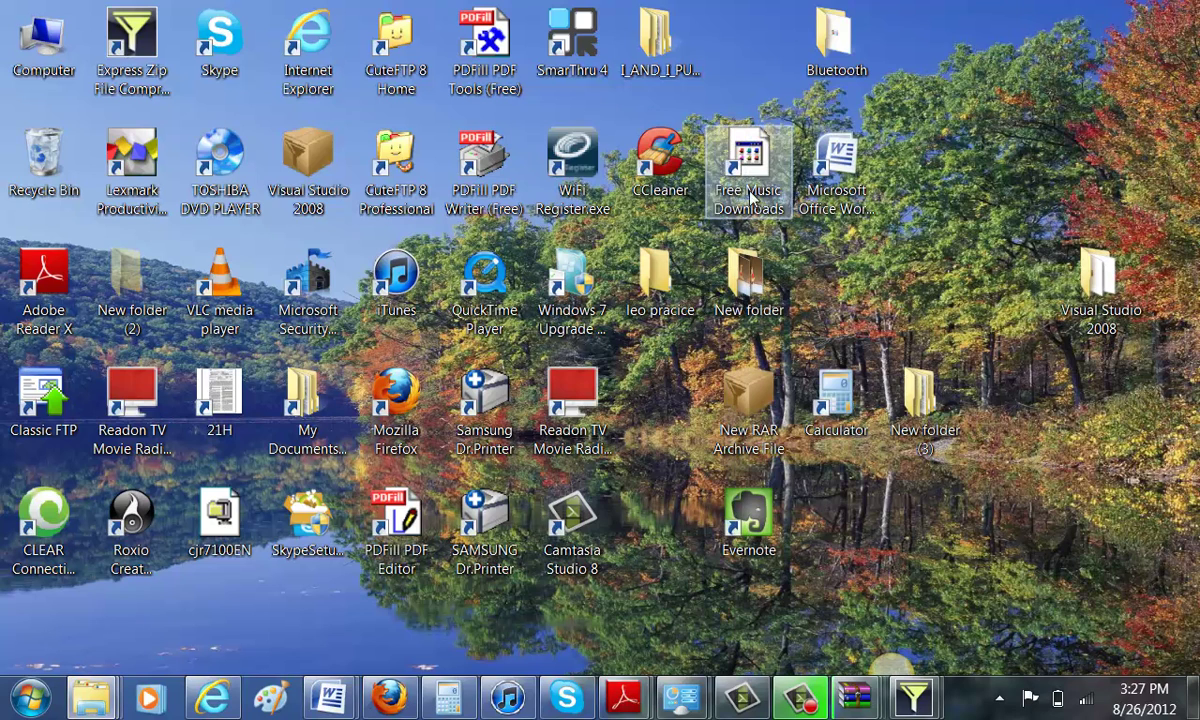
# Check the size of the Visual Studio 2008 RAR archive on the desktop in its properties.
pyautogui.rightClick(325, 176)
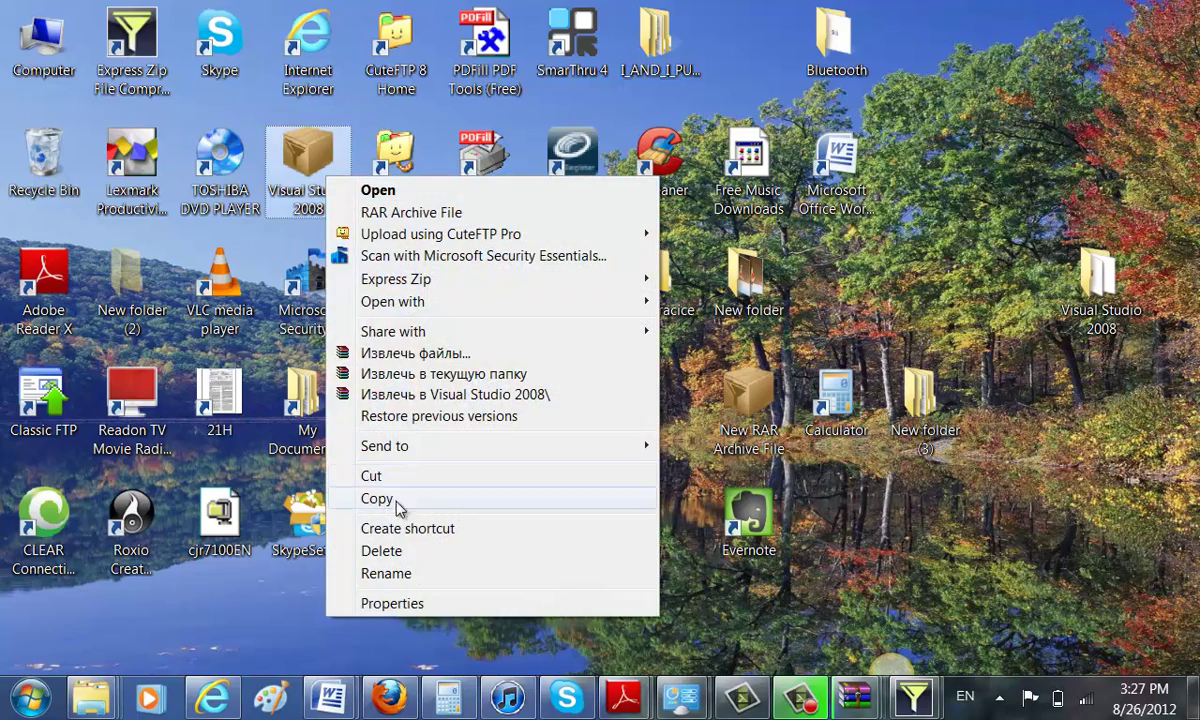
pyautogui.click(415, 603)
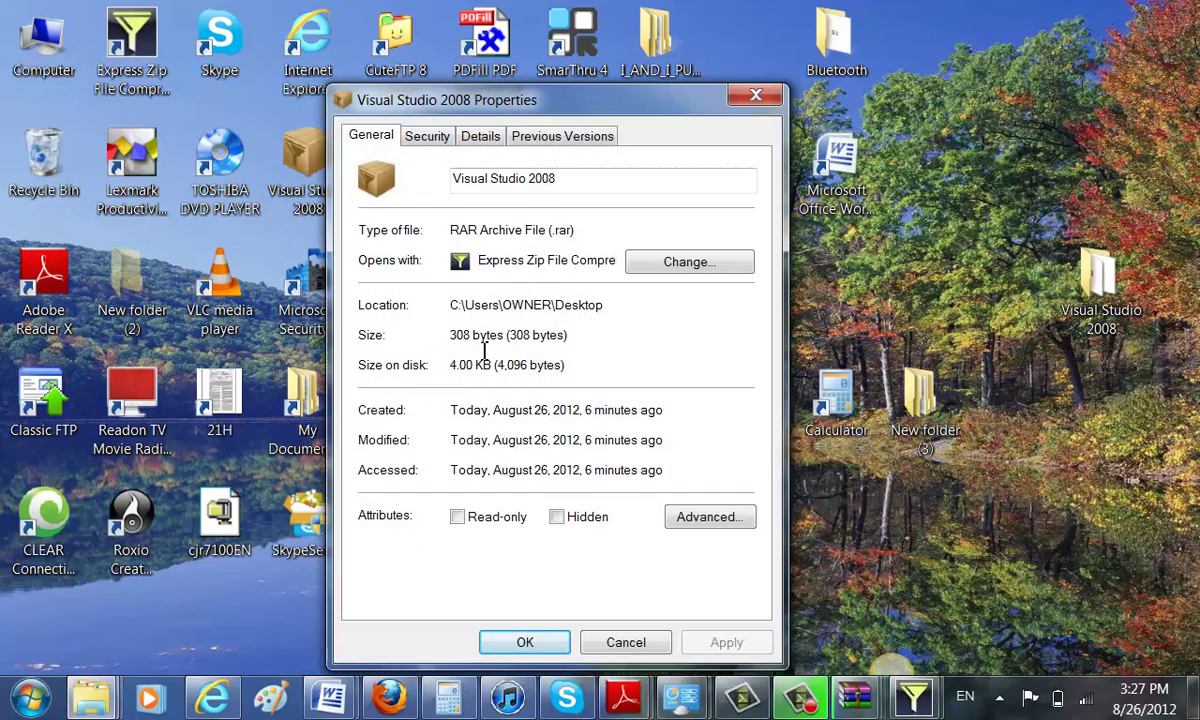
pyautogui.click(752, 95)
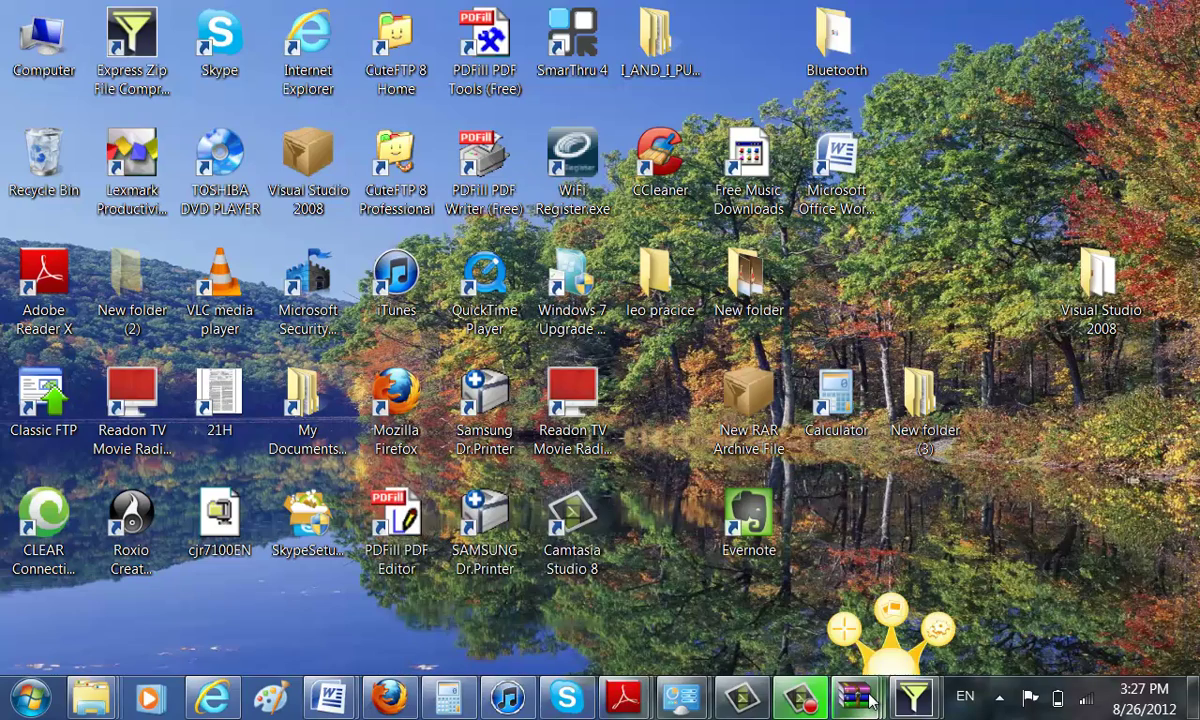
pyautogui.click(960, 600)
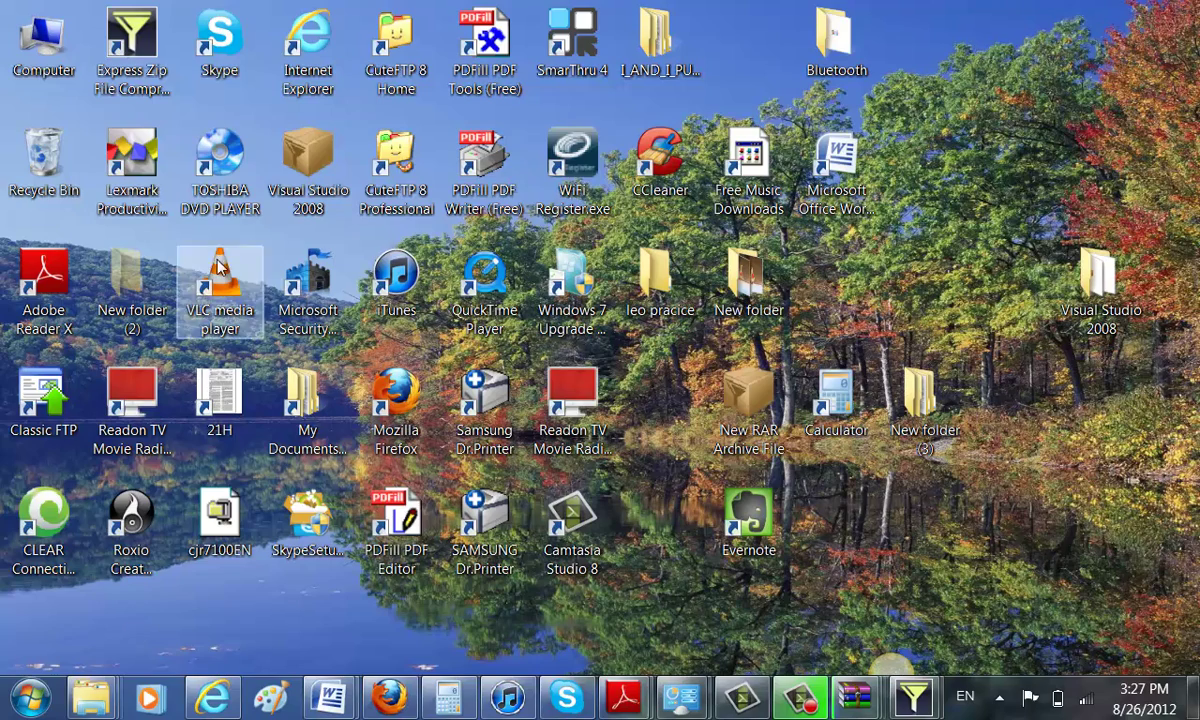
# Open the Visual Studio 2008 archive in Express Zip, browse into its Visual Studio 2008 folder, and close the program.
pyautogui.doubleClick(282, 165)
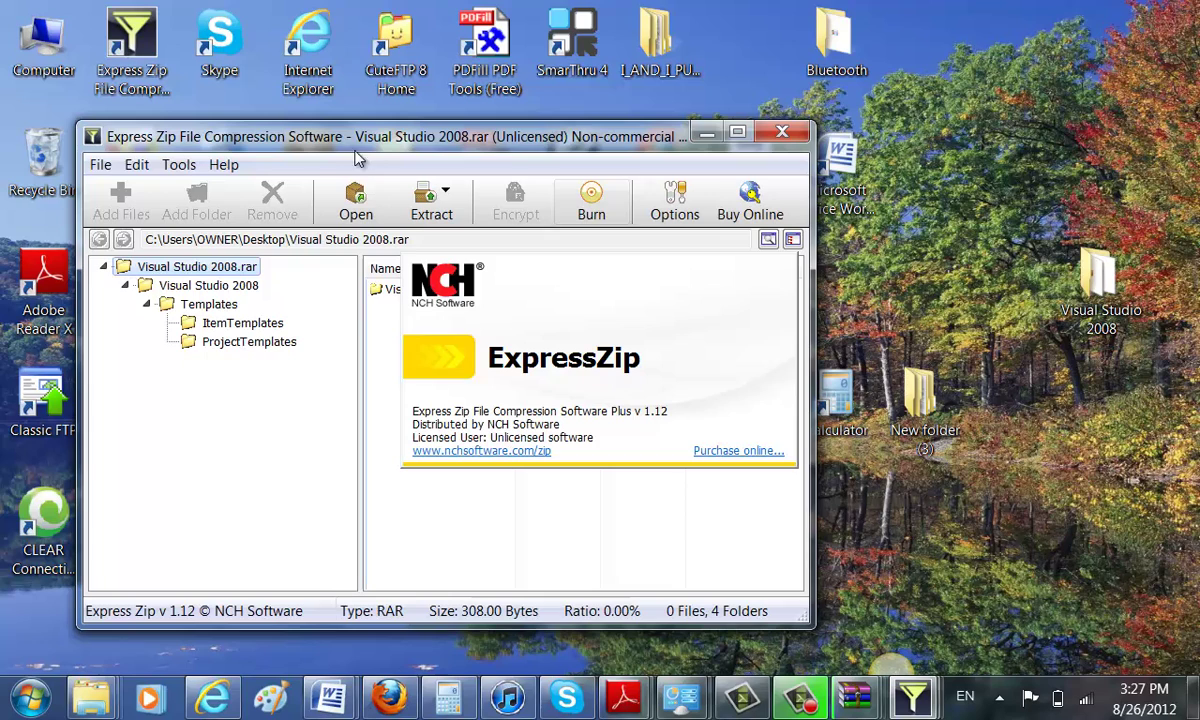
pyautogui.doubleClick(222, 272)
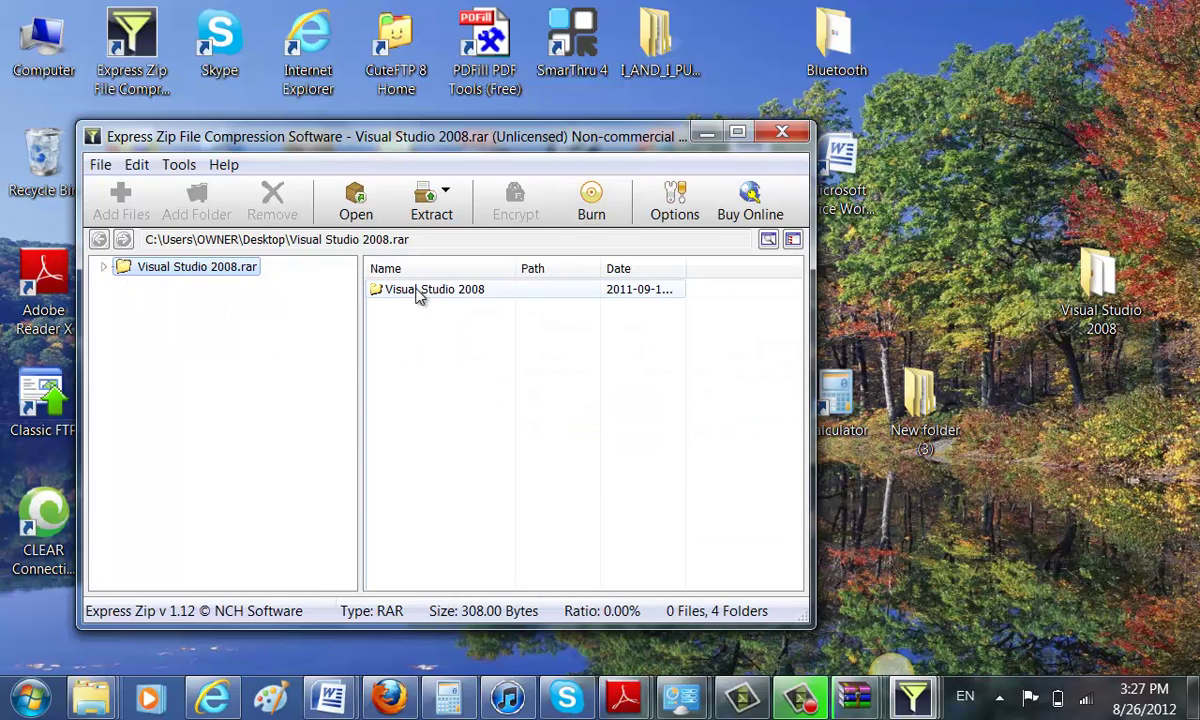
pyautogui.click(418, 296)
pyautogui.doubleClick(418, 296)
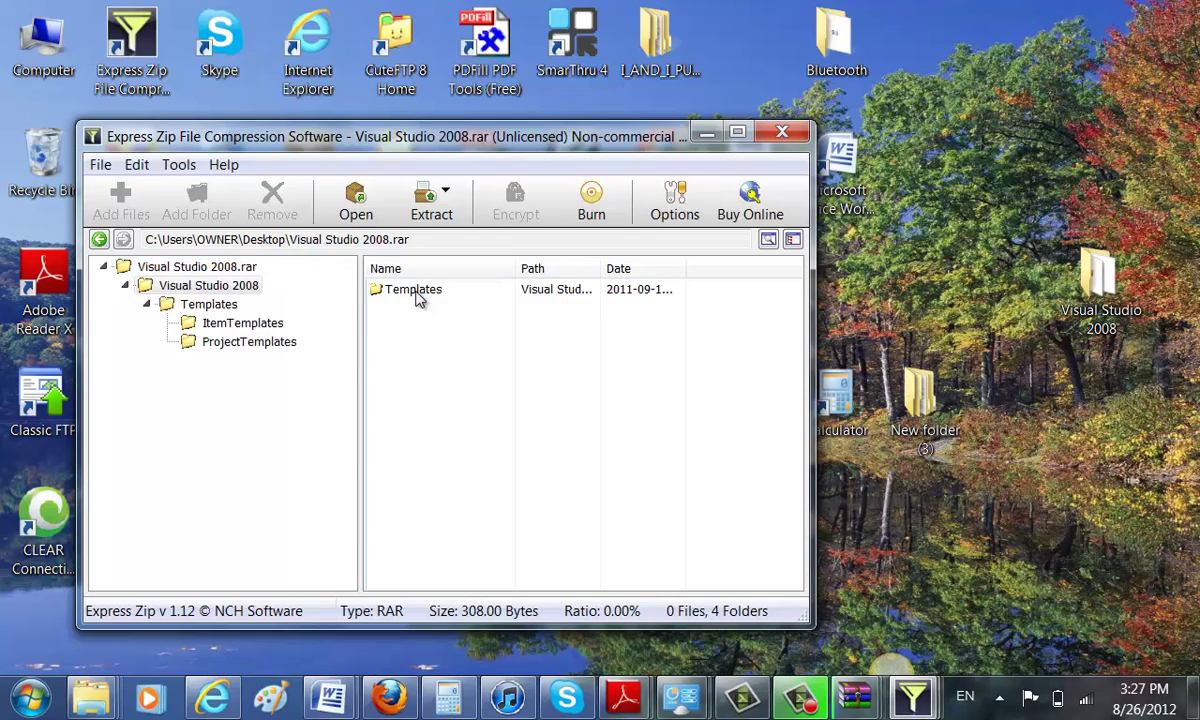
pyautogui.click(782, 132)
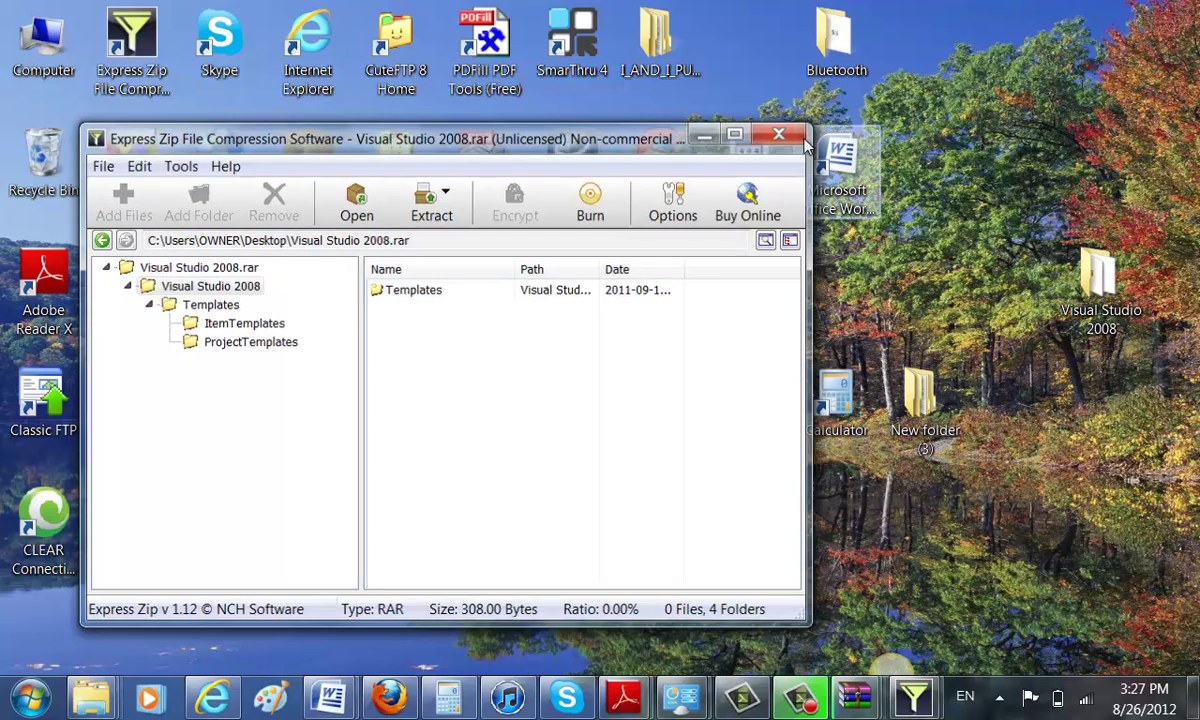